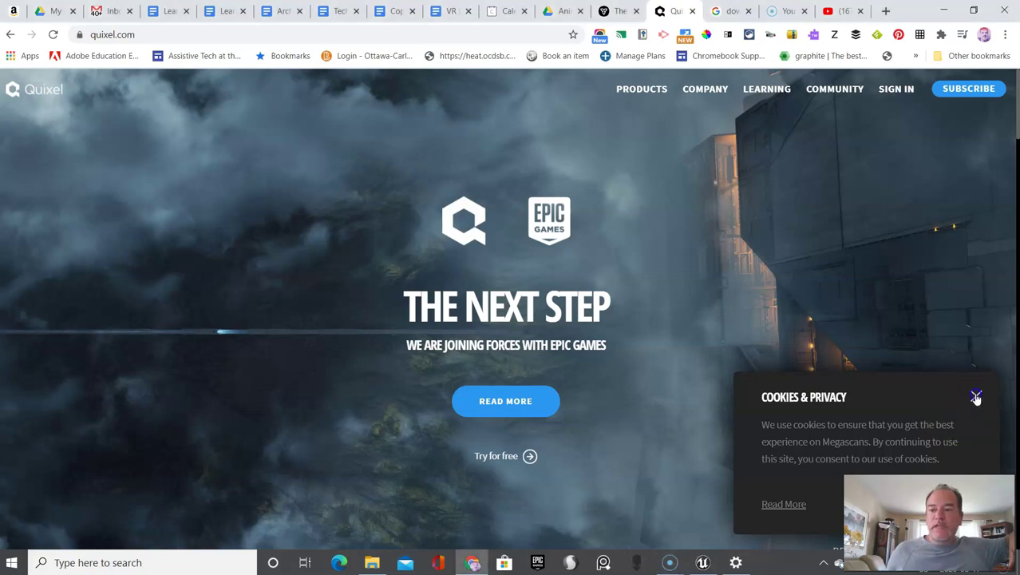
Close the Cookies & Privacy panel on the quixel.com home page.
left_click(652, 386)
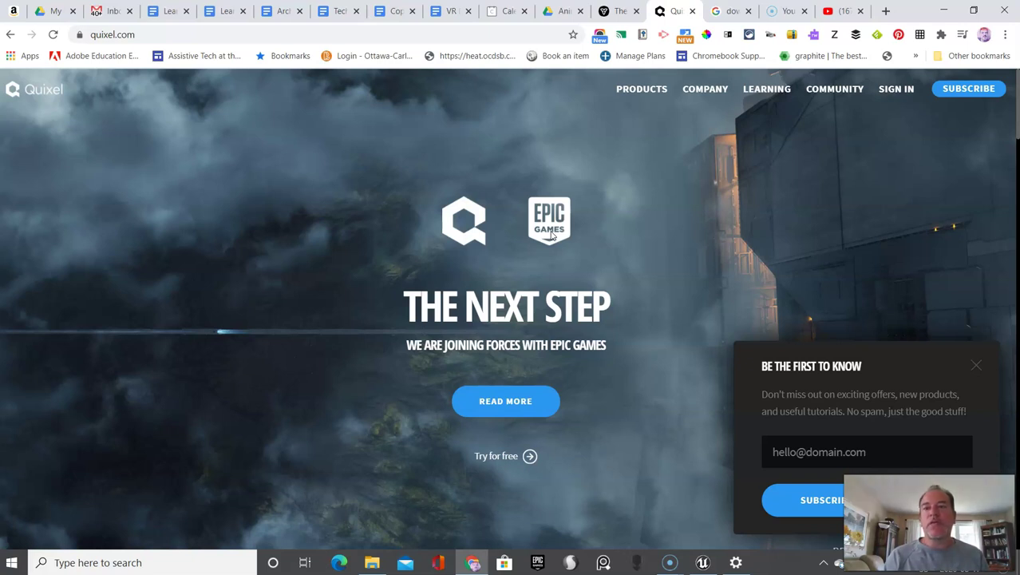
Sign in to Quixel with Epic Games and open the account menu offering the Bridge download.
left_click(898, 89)
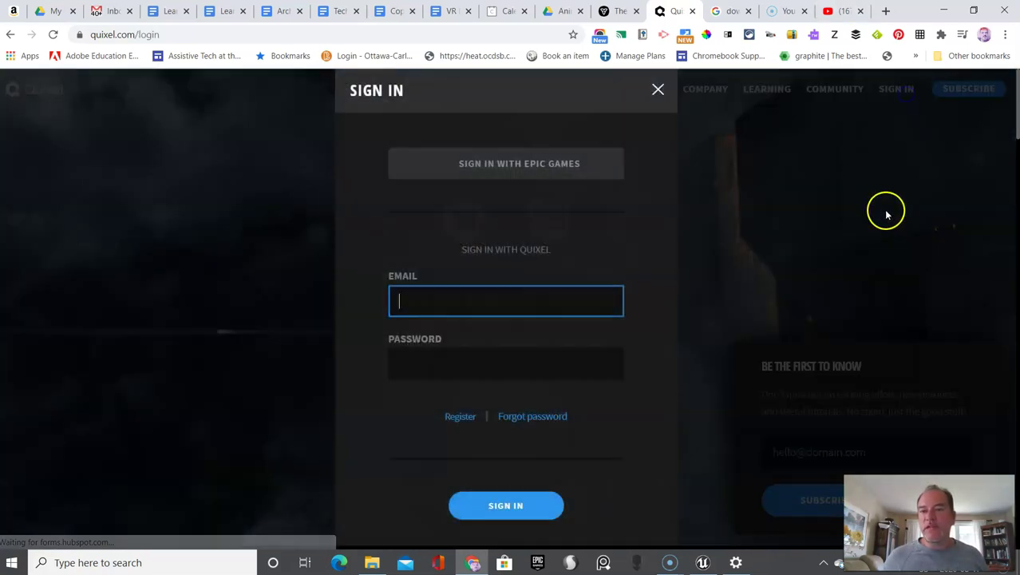
left_click(469, 173)
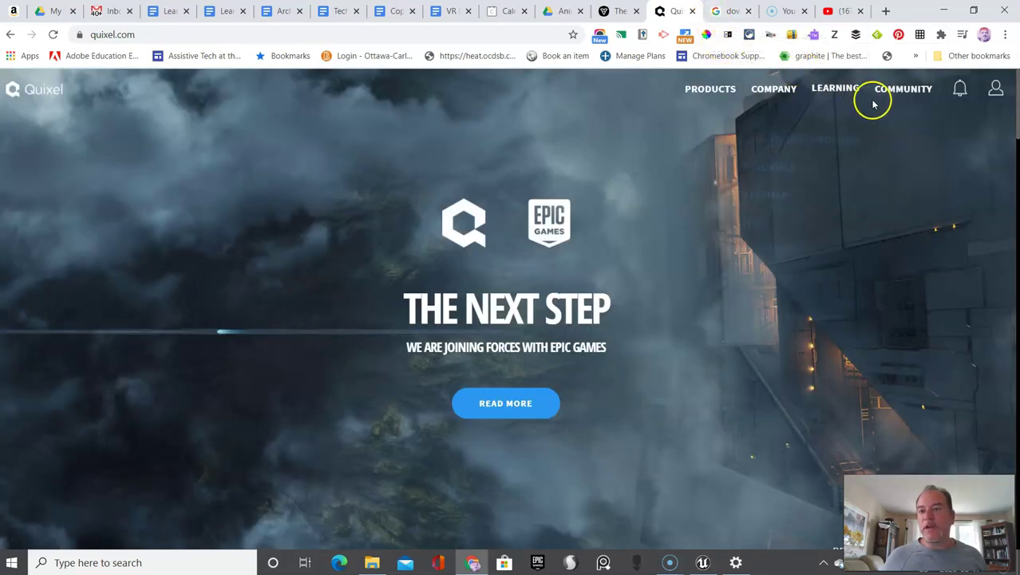
left_click(997, 93)
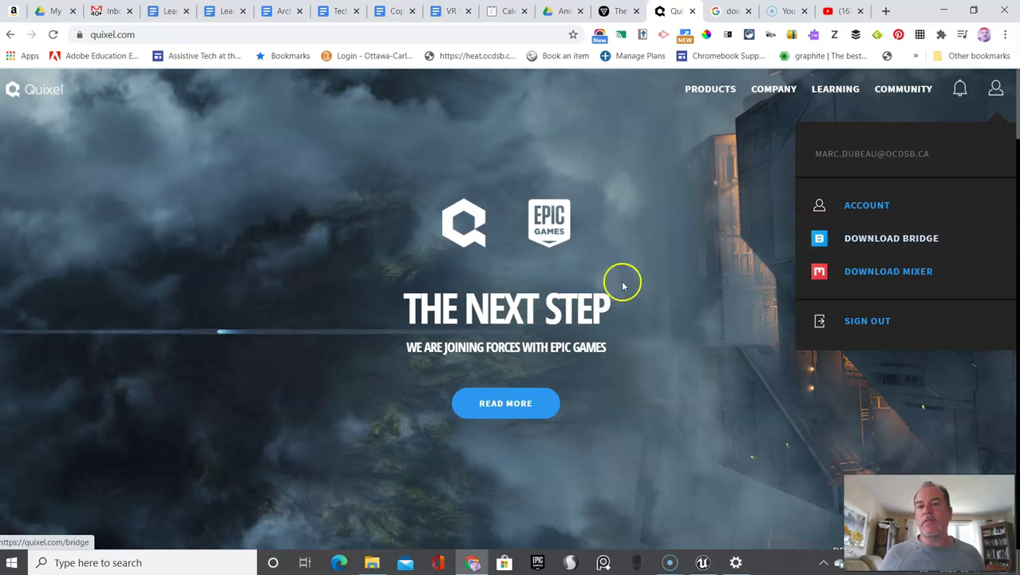
Download the free Bridge.exe installer (156 MB) and show it in its folder.
left_click(862, 240)
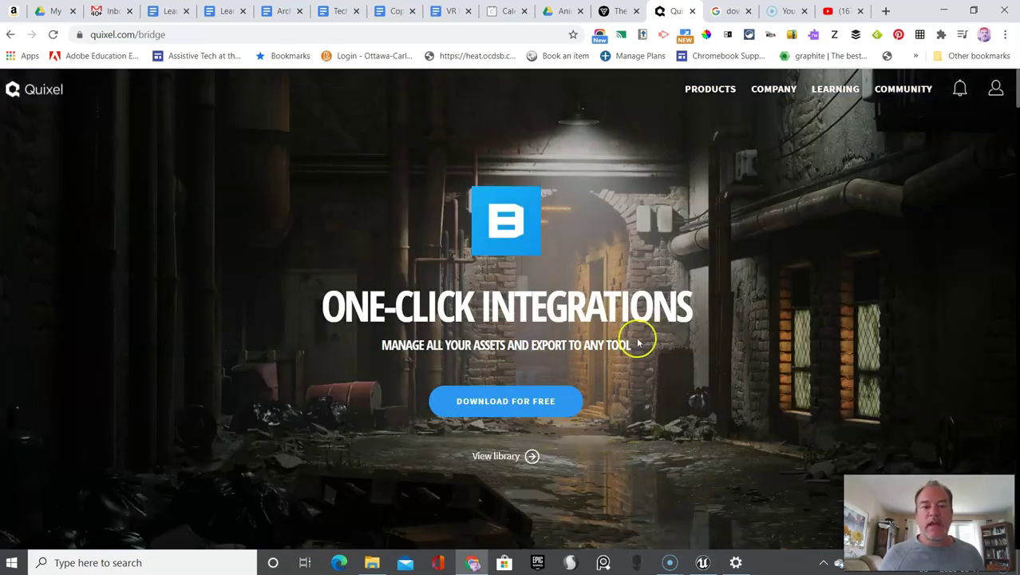
left_click(532, 395)
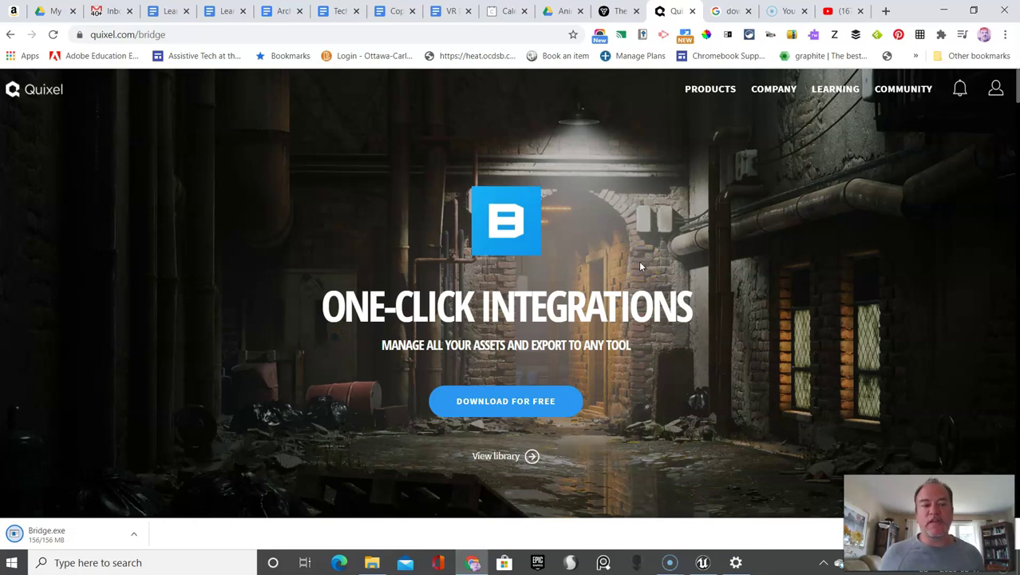
left_click(143, 453)
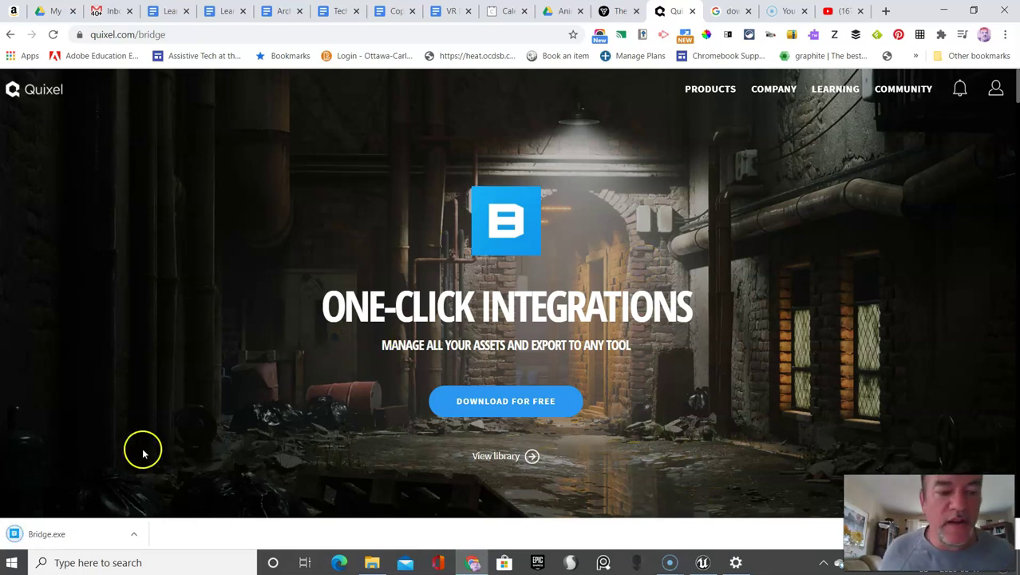
left_click(134, 534)
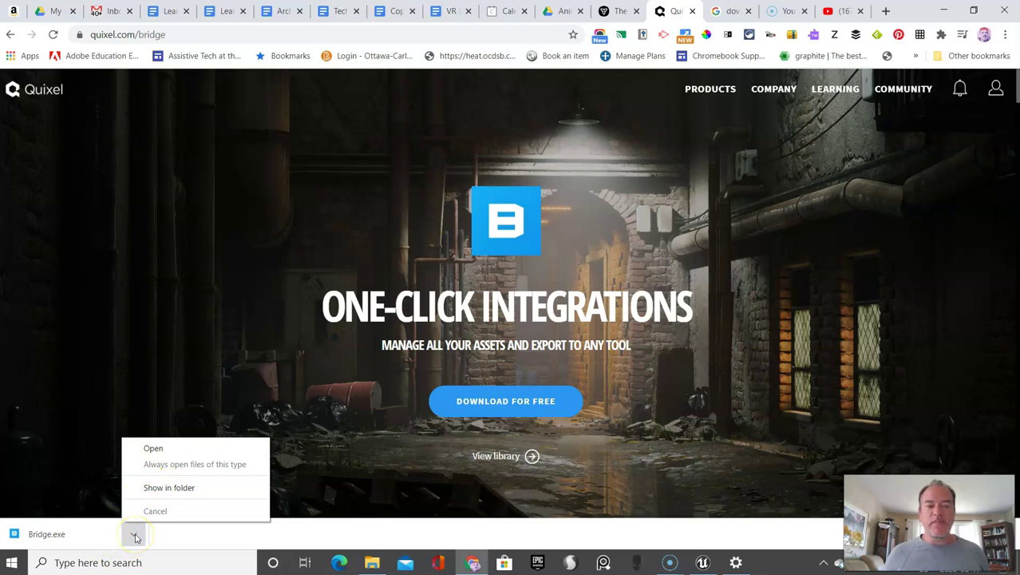
Run Bridge.exe from File Explorer to install Quixel Bridge, then maximize its window.
left_click(173, 487)
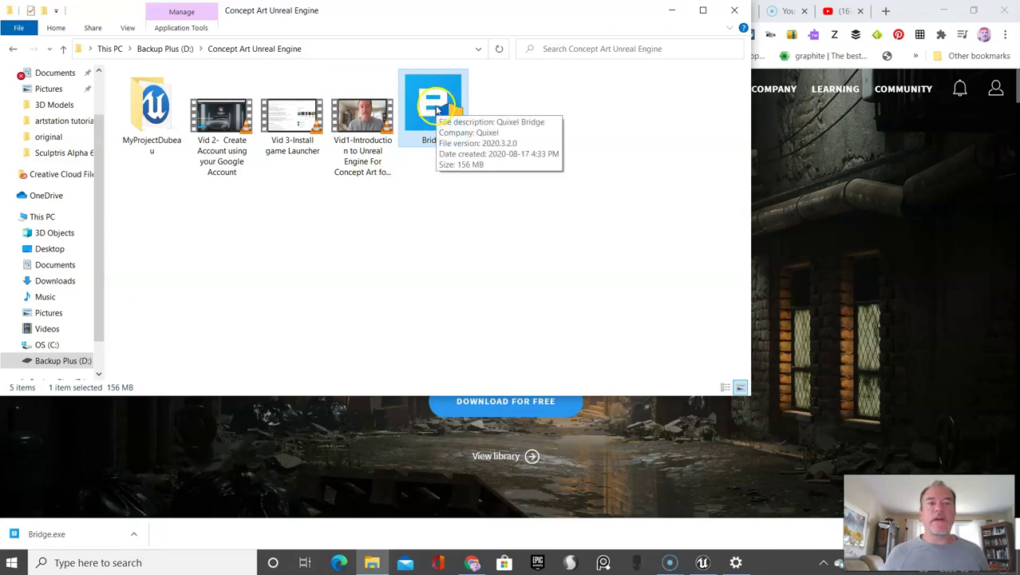
scroll(100, 232, "down", 1)
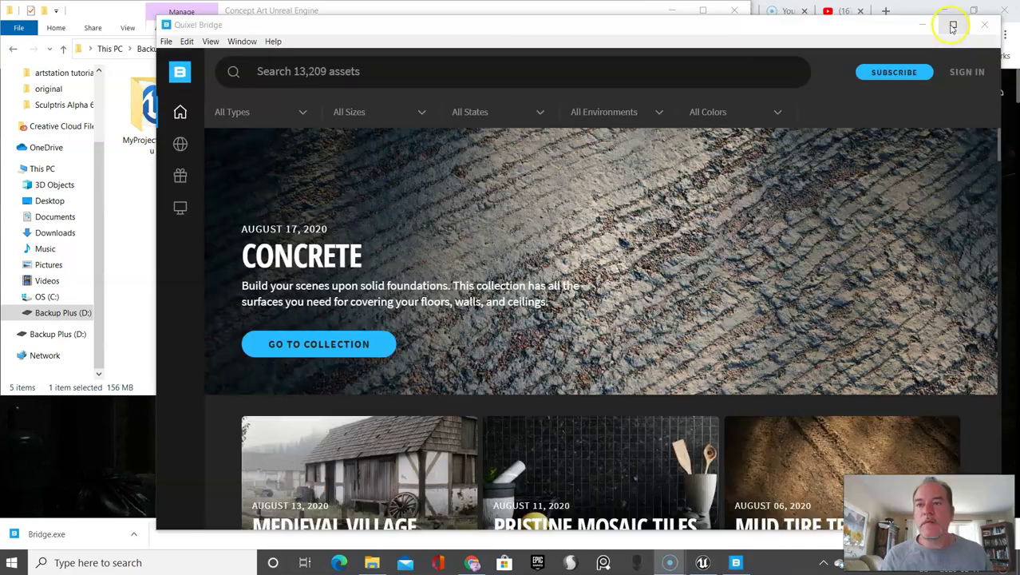
left_click(950, 27)
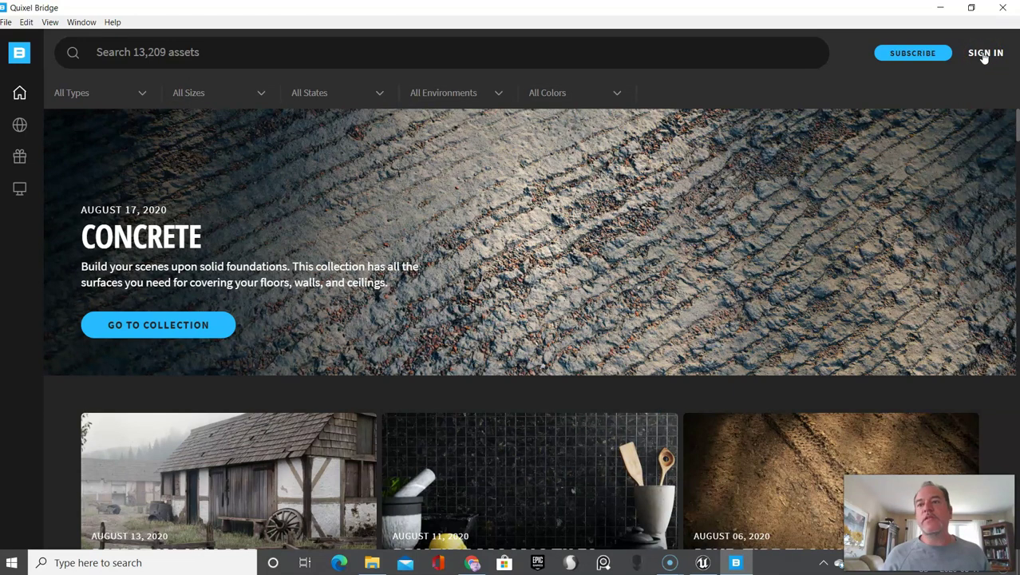
Sign in to Bridge via Epic Games with a Google account, then open Account Settings.
left_click(984, 54)
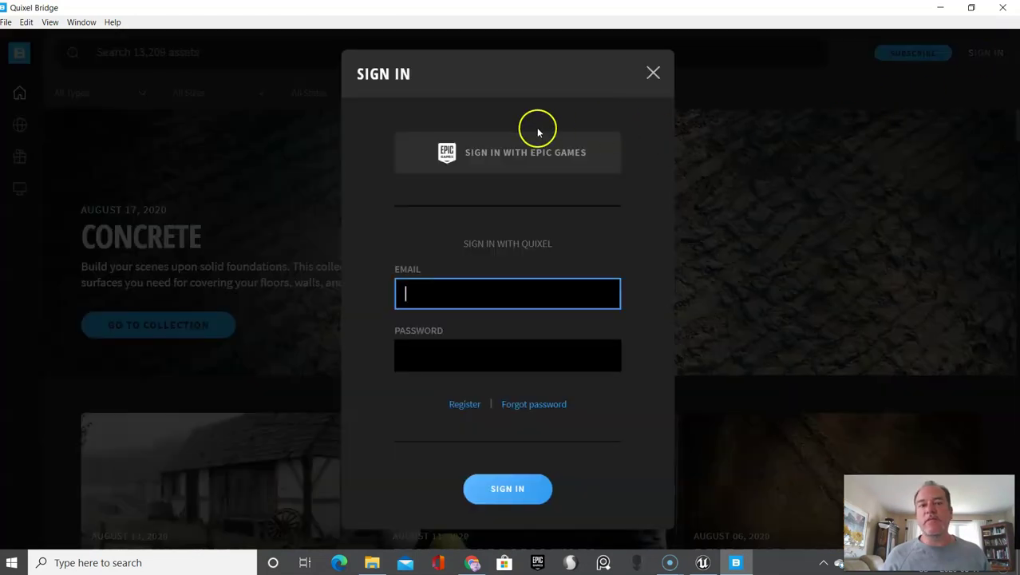
left_click(492, 158)
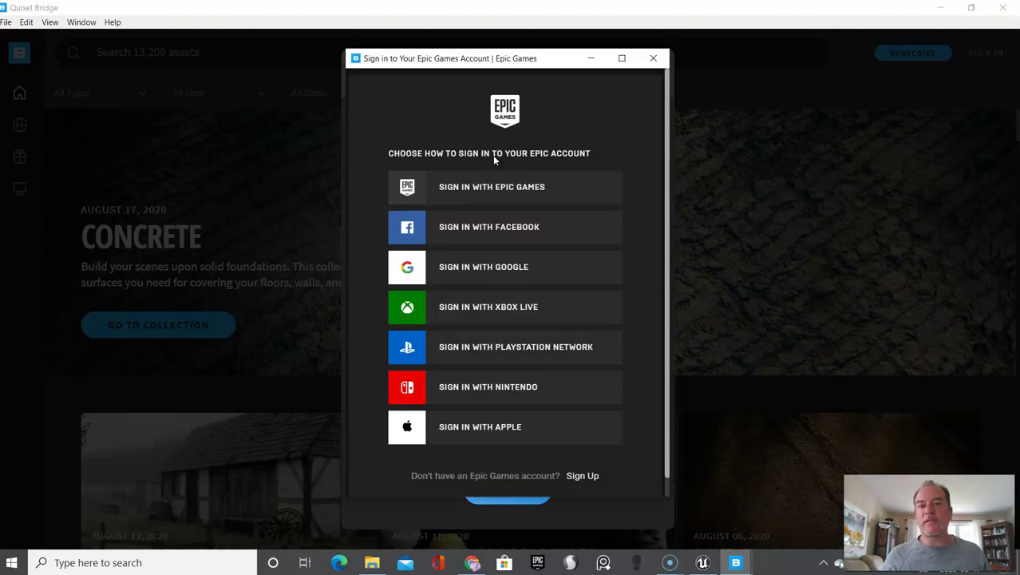
left_click(483, 266)
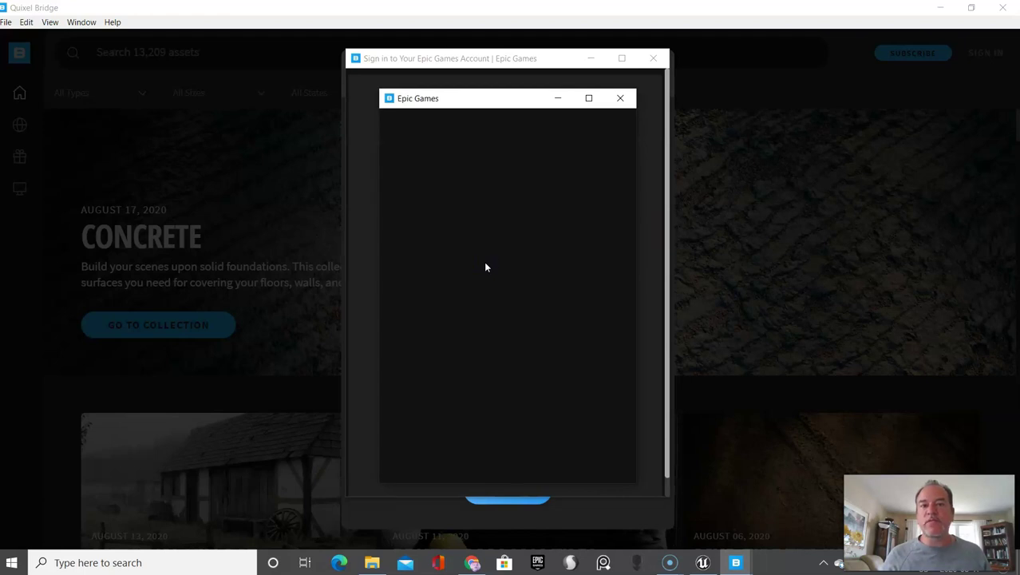
left_click(487, 275)
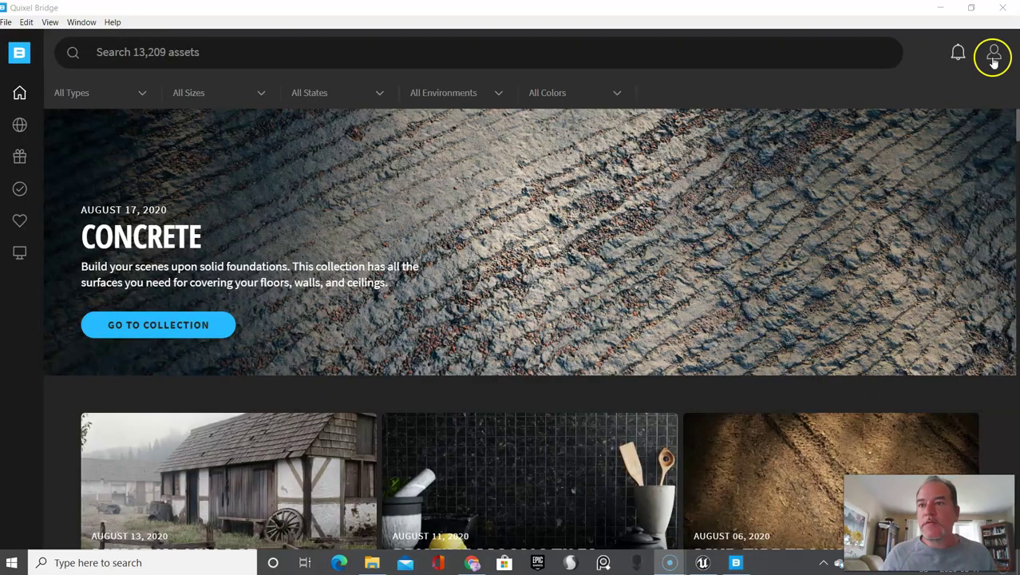
left_click(994, 53)
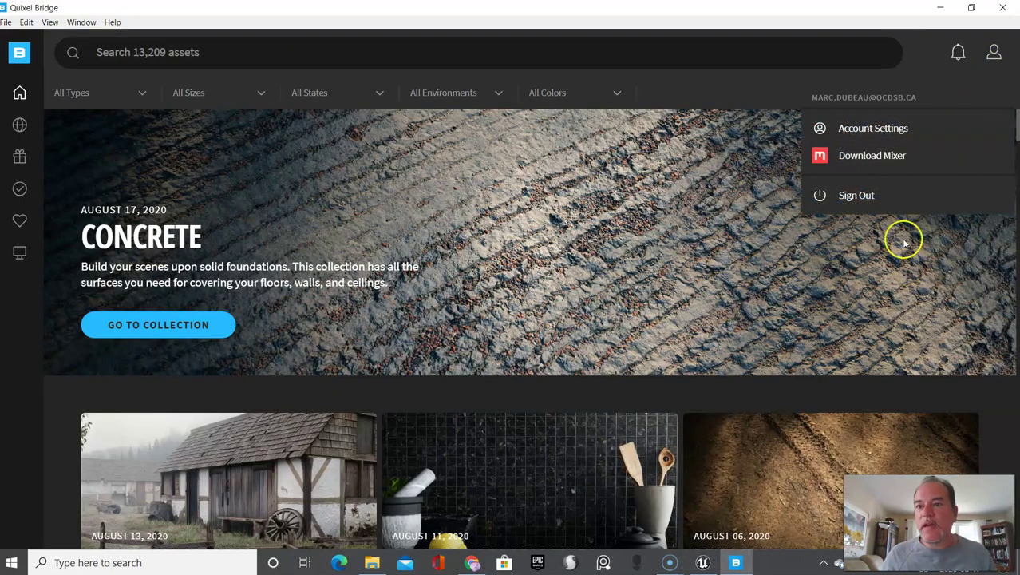
left_click(854, 128)
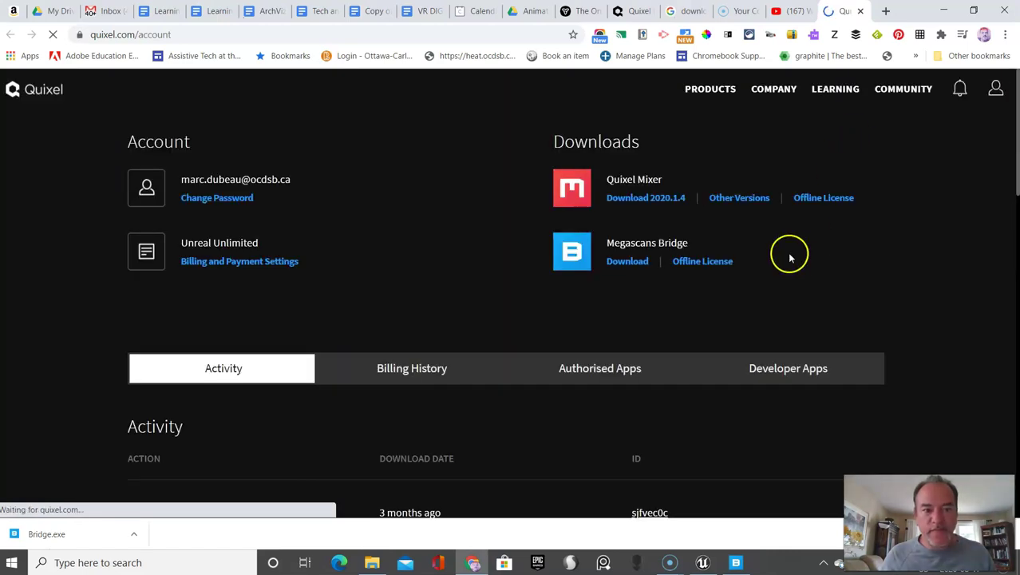
Leave the quixel.com account page and return to the Quixel Bridge window with Alt+Tab.
key("alt+Tab")
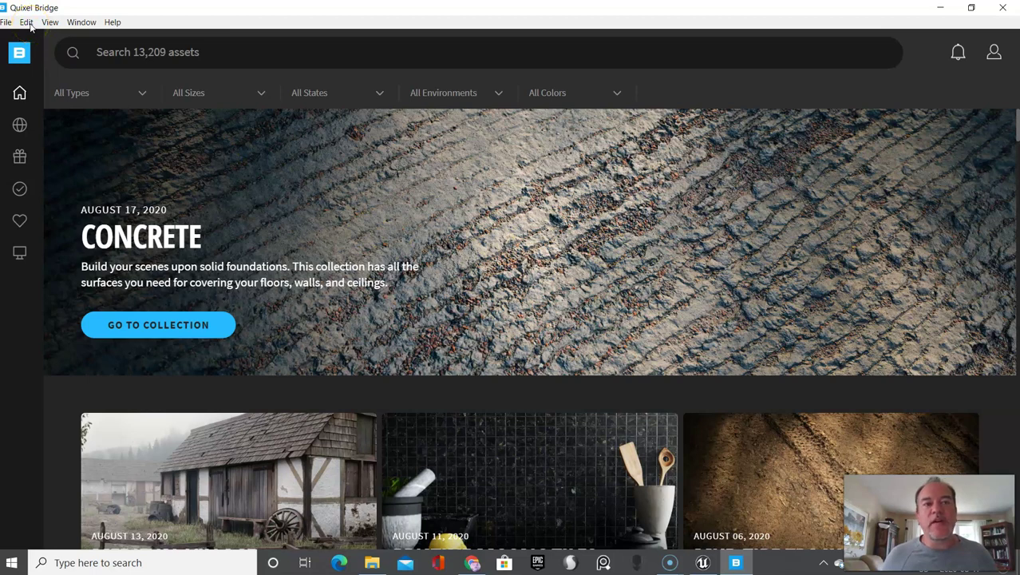
Pin Unreal Engine to the Windows taskbar.
left_click(26, 23)
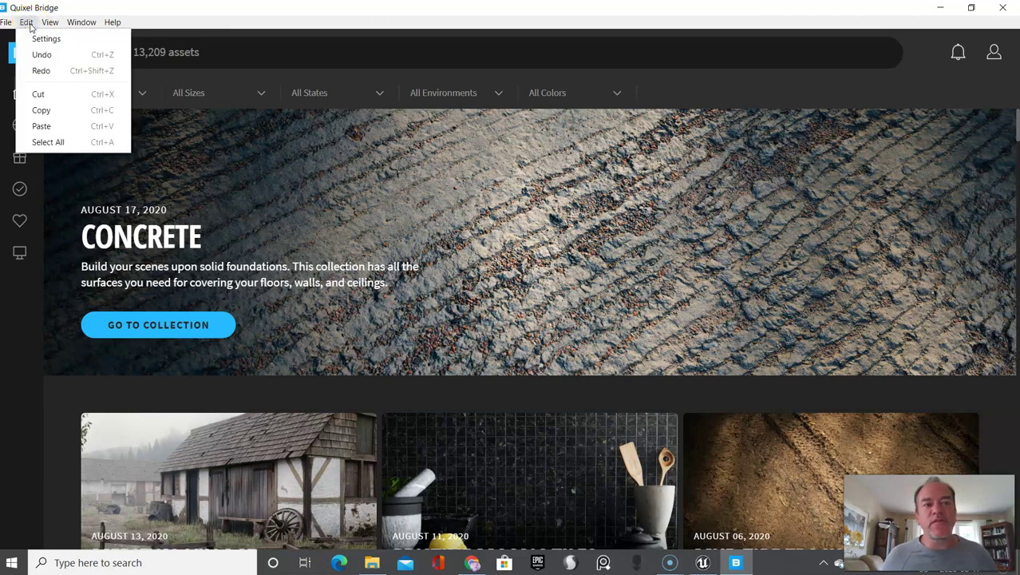
left_click(148, 26)
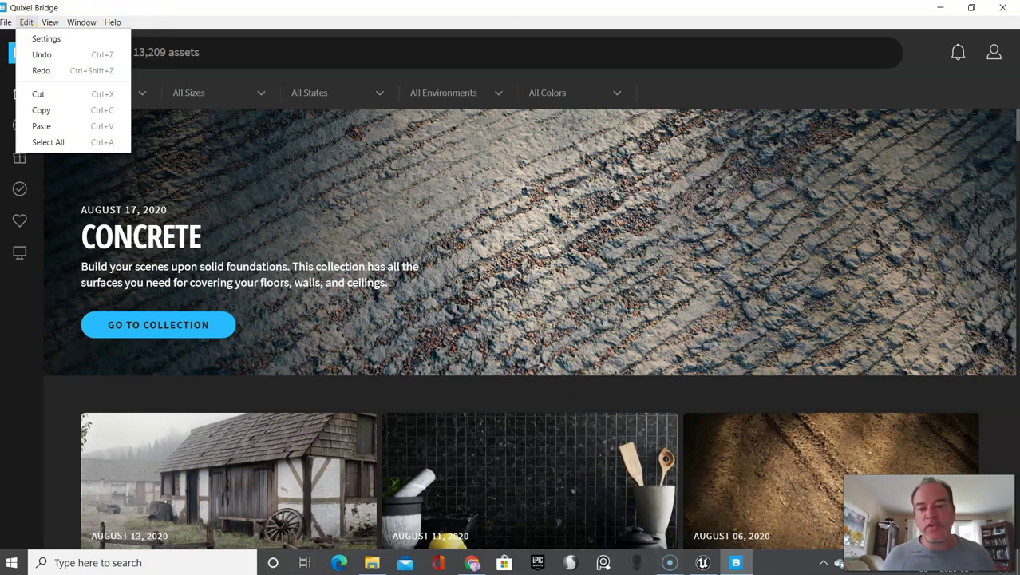
left_click(736, 562)
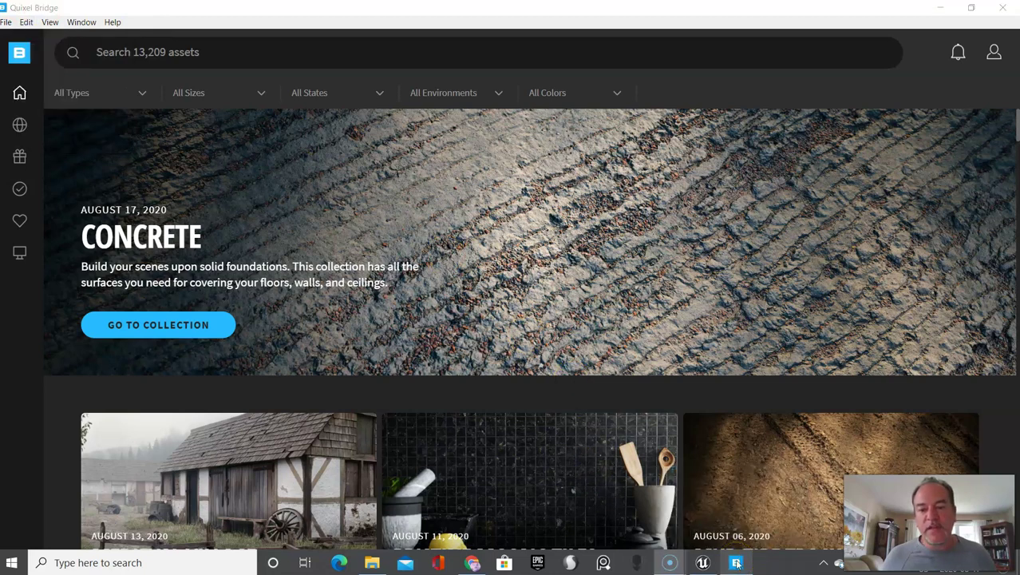
right_click(736, 563)
left_click(704, 562)
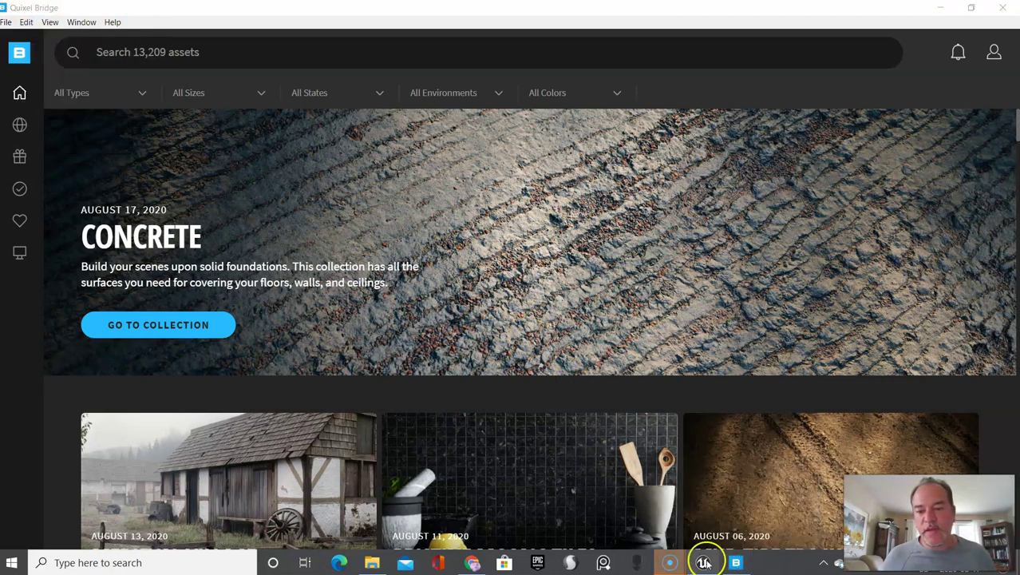
right_click(704, 563)
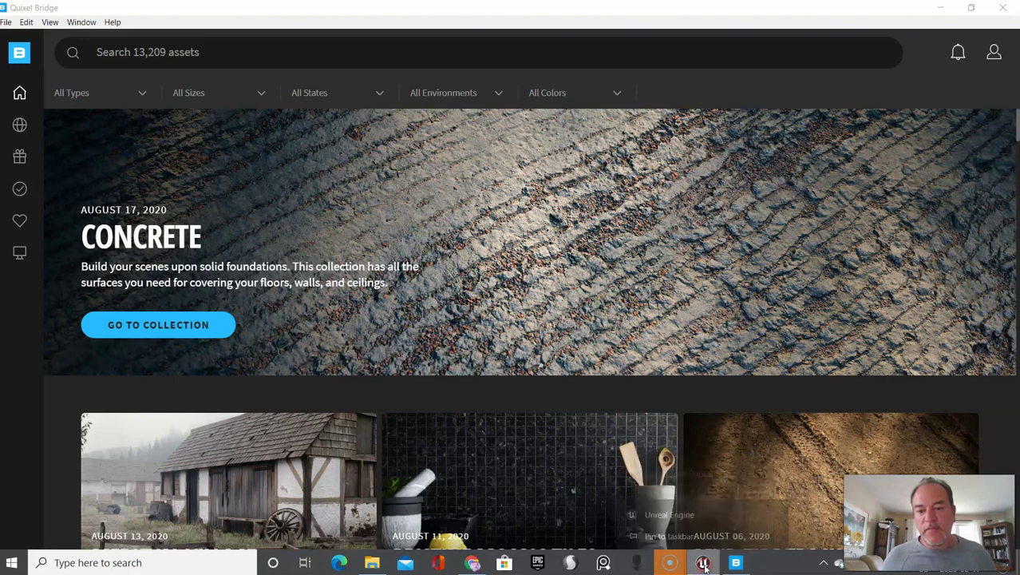
left_click(698, 516)
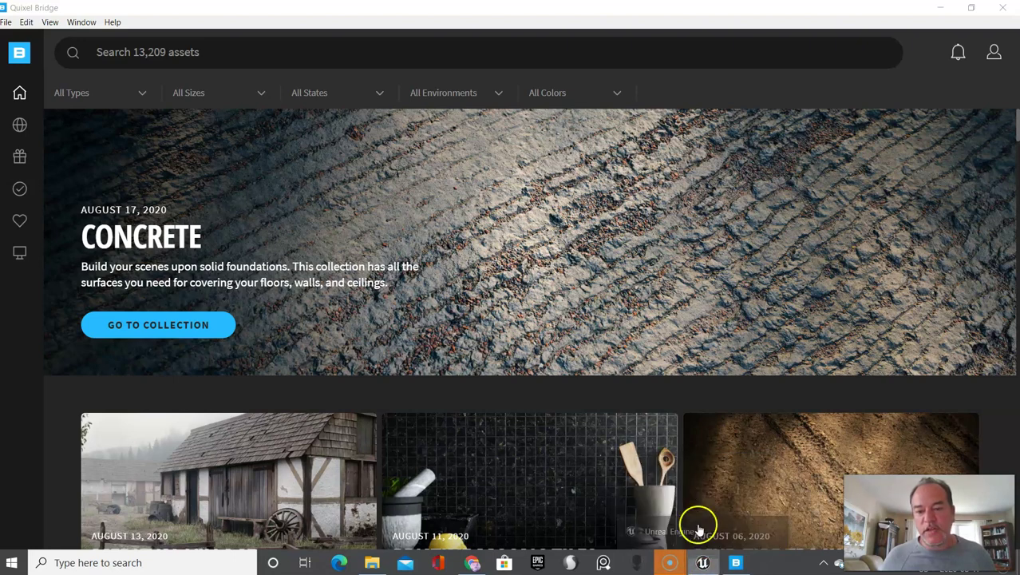
Open the Mud Tire Tracks collection in Bridge.
right_click(541, 567)
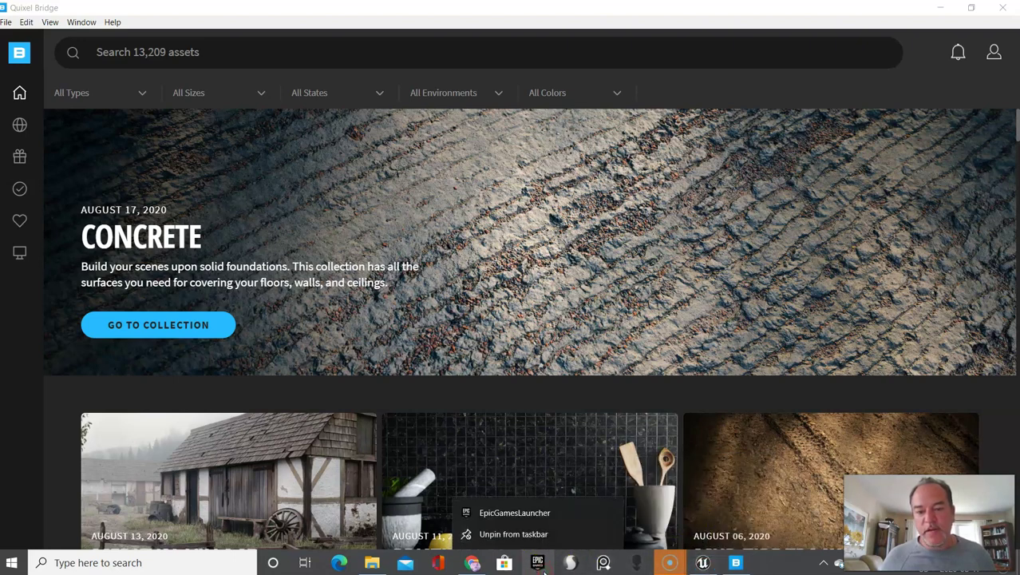
left_click(816, 483)
left_click(816, 483)
left_click(19, 125)
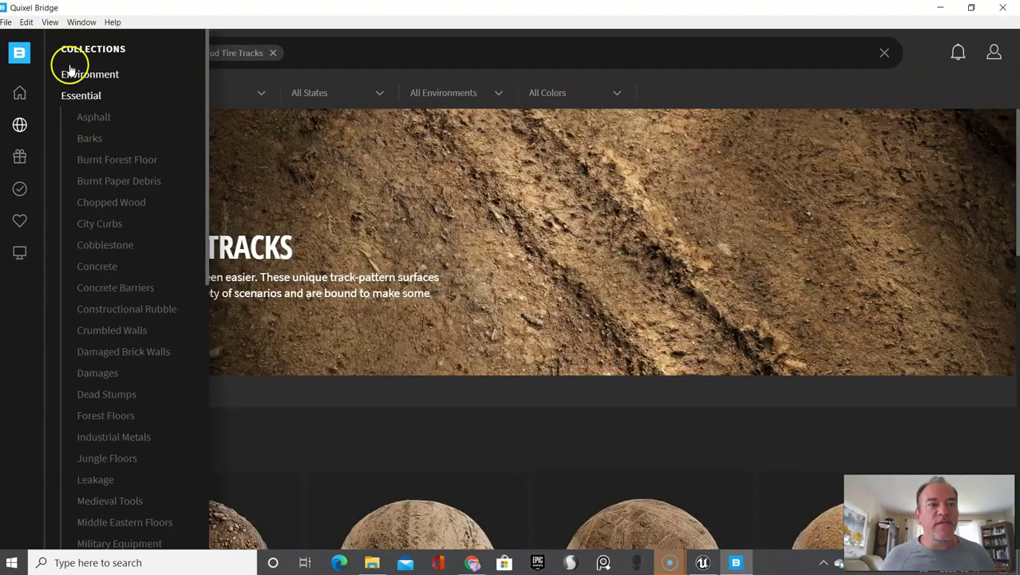
In Edit > Settings, confirm the Local Library Path is D:\Quixelbridge and save the changes.
left_click(26, 23)
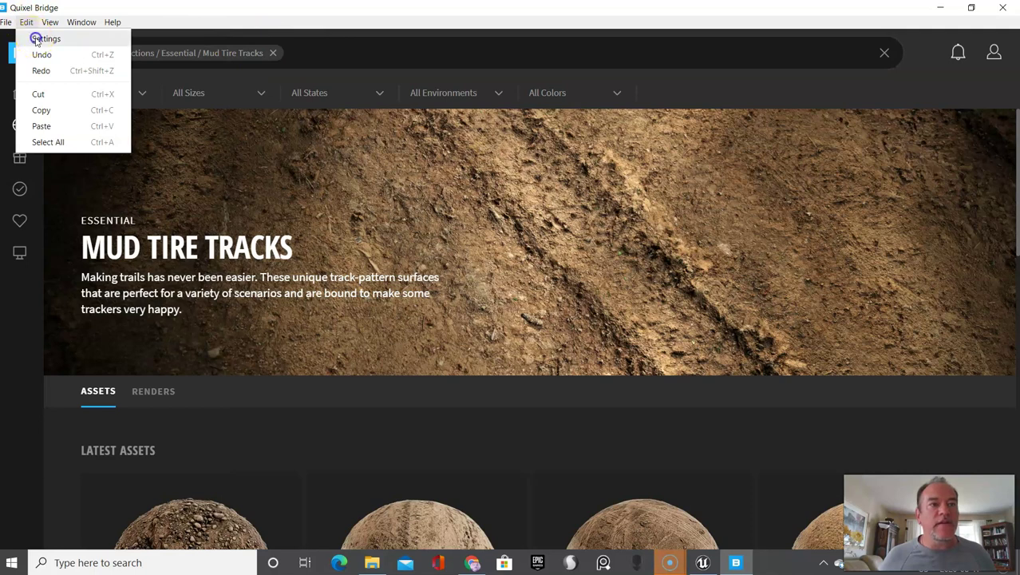
left_click(36, 39)
left_click(371, 366)
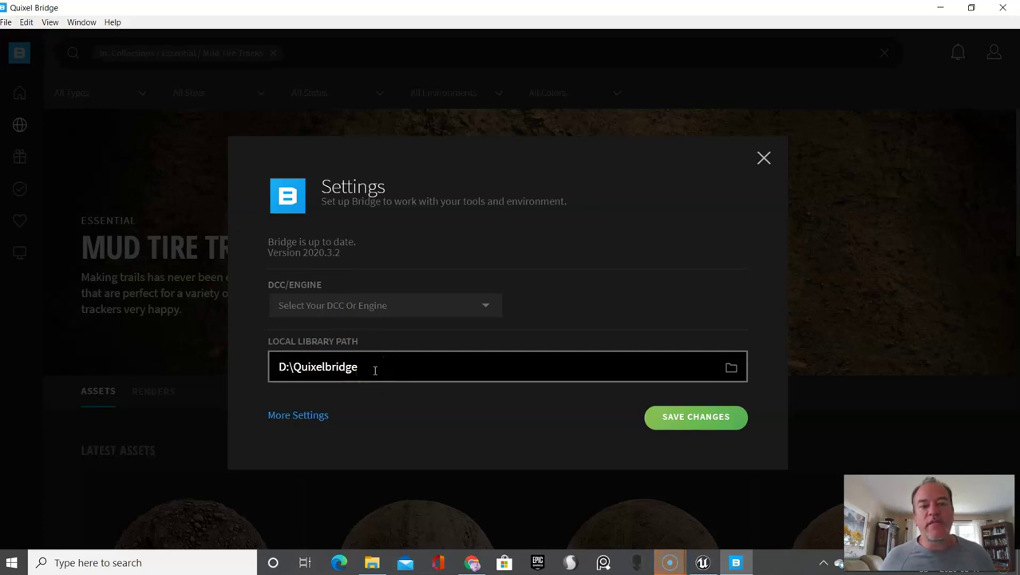
left_click(360, 365)
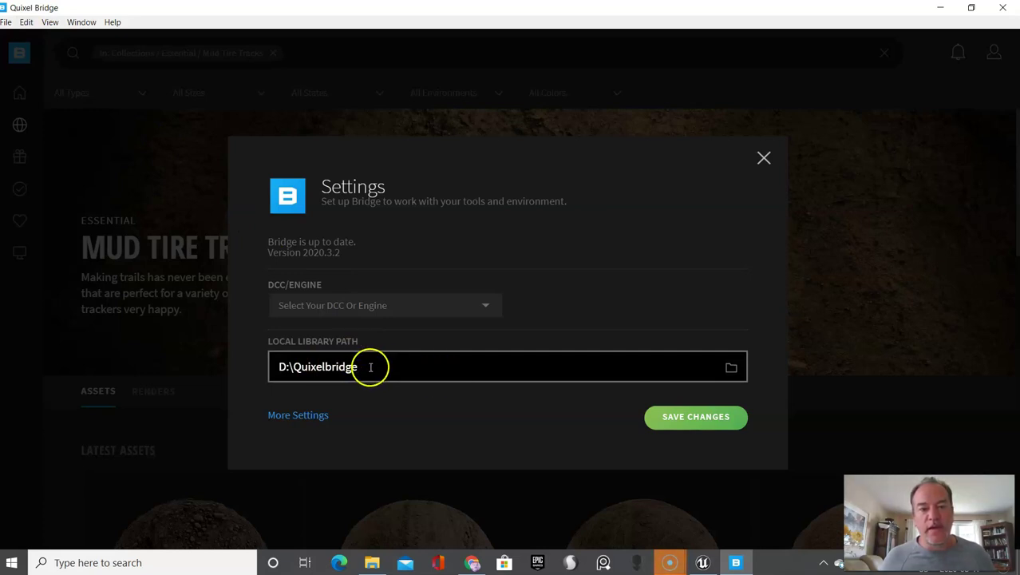
left_click_drag(368, 366, 298, 368)
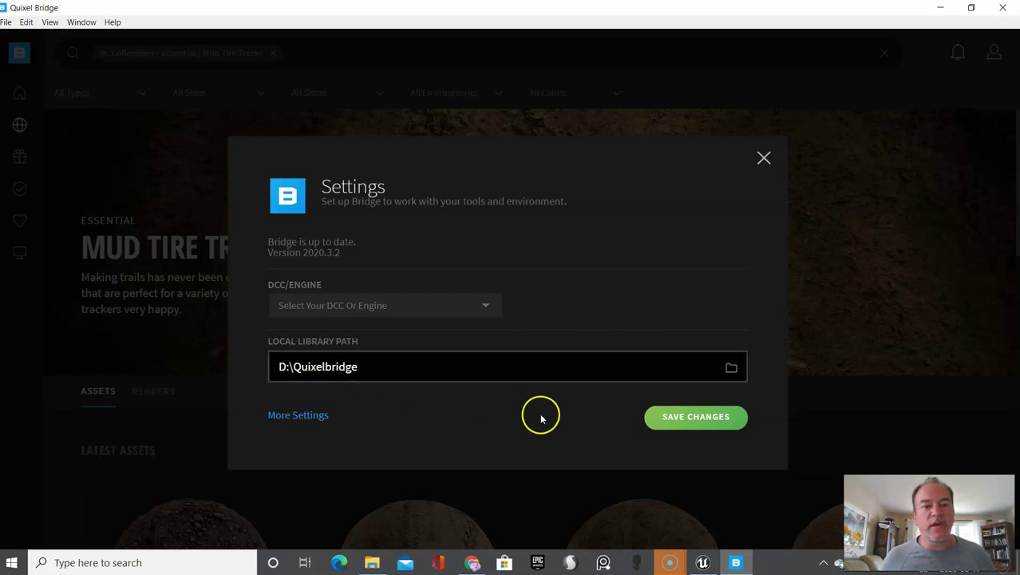
left_click(667, 417)
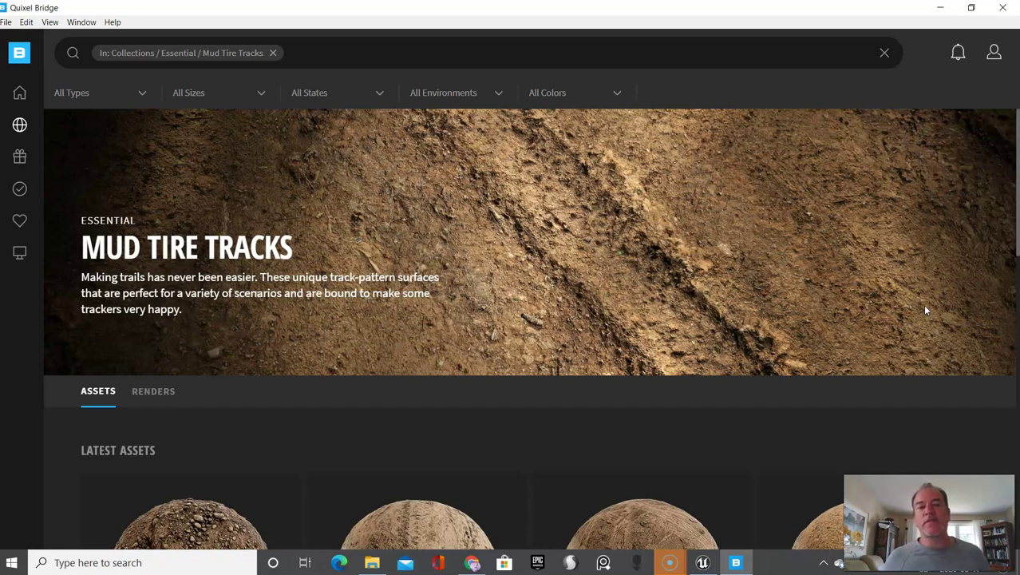
scroll(416, 288, "down", 3)
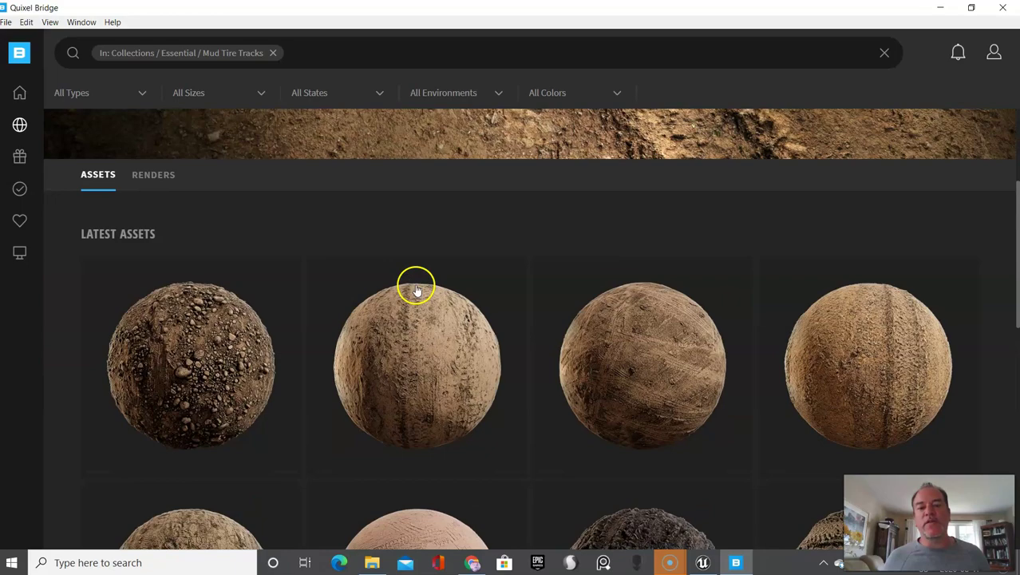
scroll(416, 289, "down", 9)
scroll(416, 292, "up", 3)
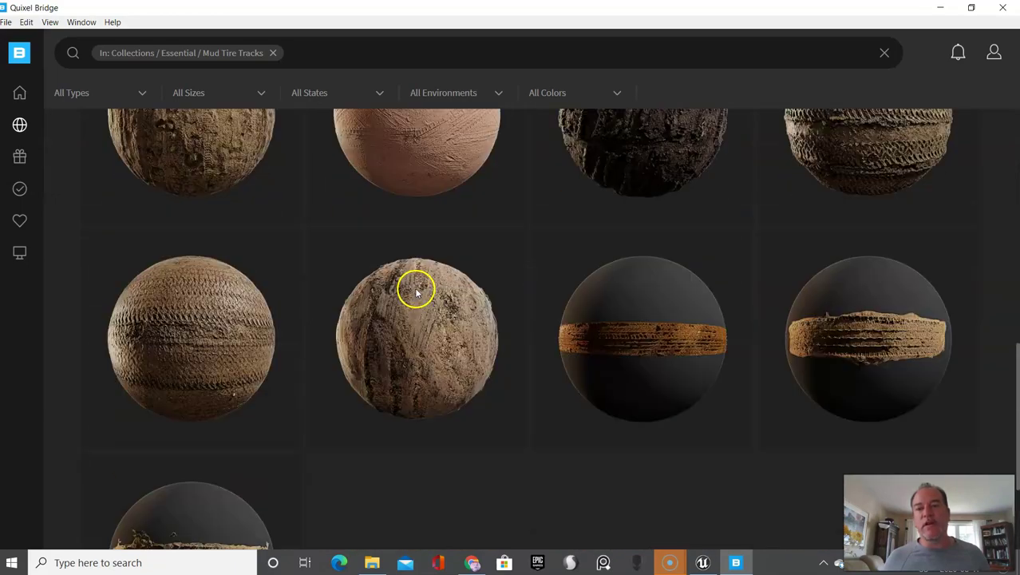
scroll(416, 292, "up", 10)
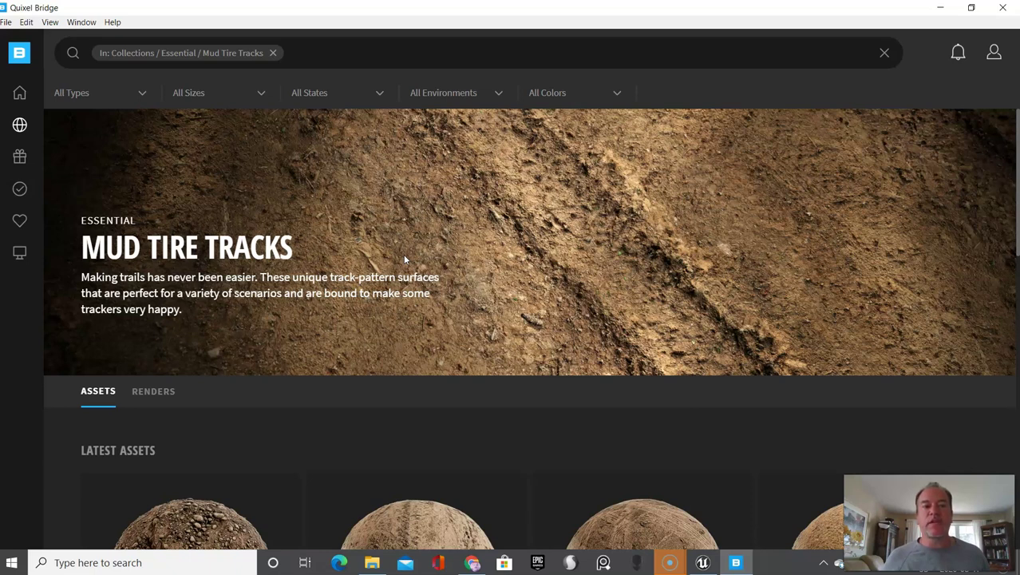
left_click(409, 254)
left_click(433, 251)
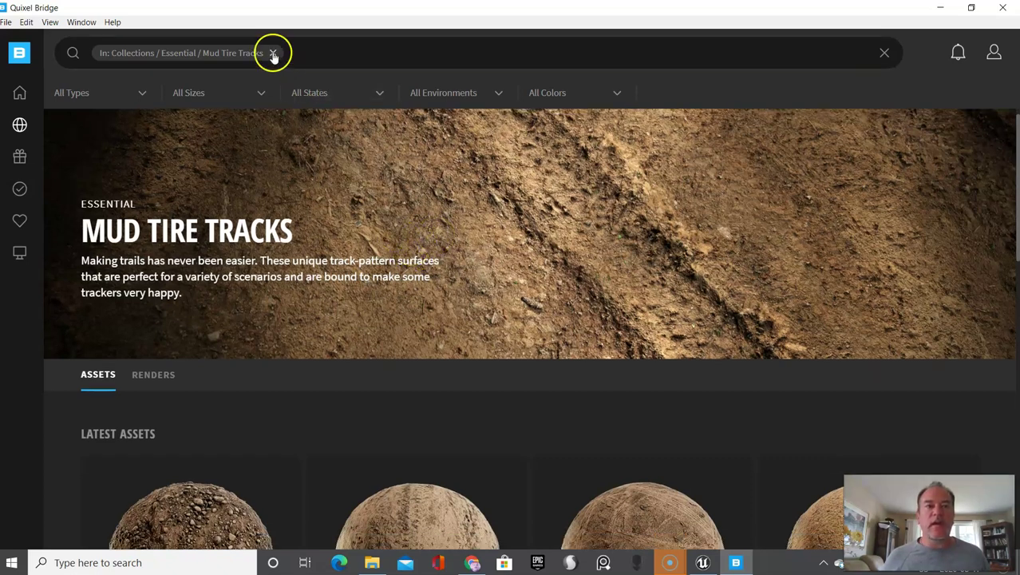
Clear the Mud Tire Tracks filter, browse all Collections, and open the account menu.
left_click(273, 53)
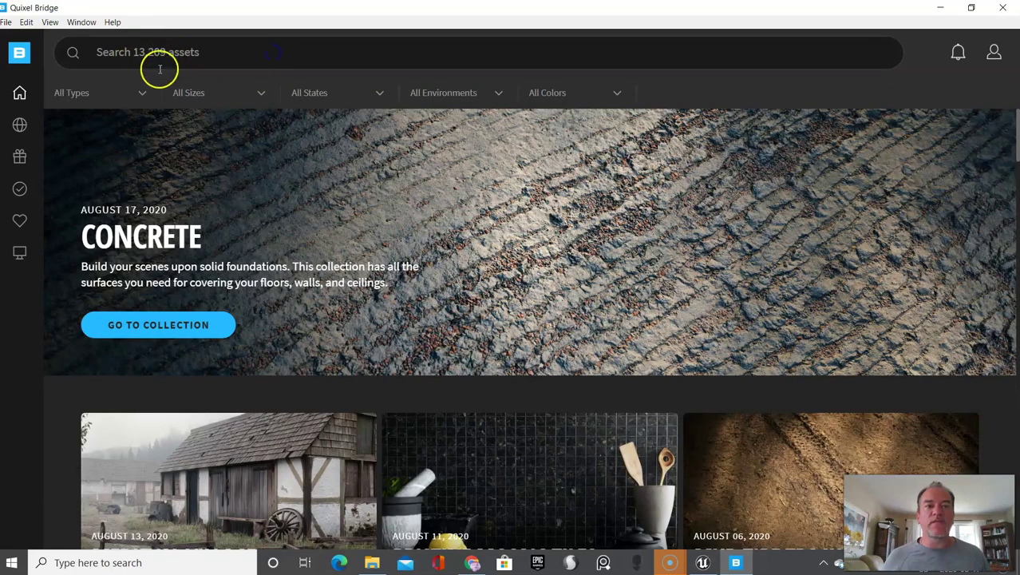
mouse_move(19, 125)
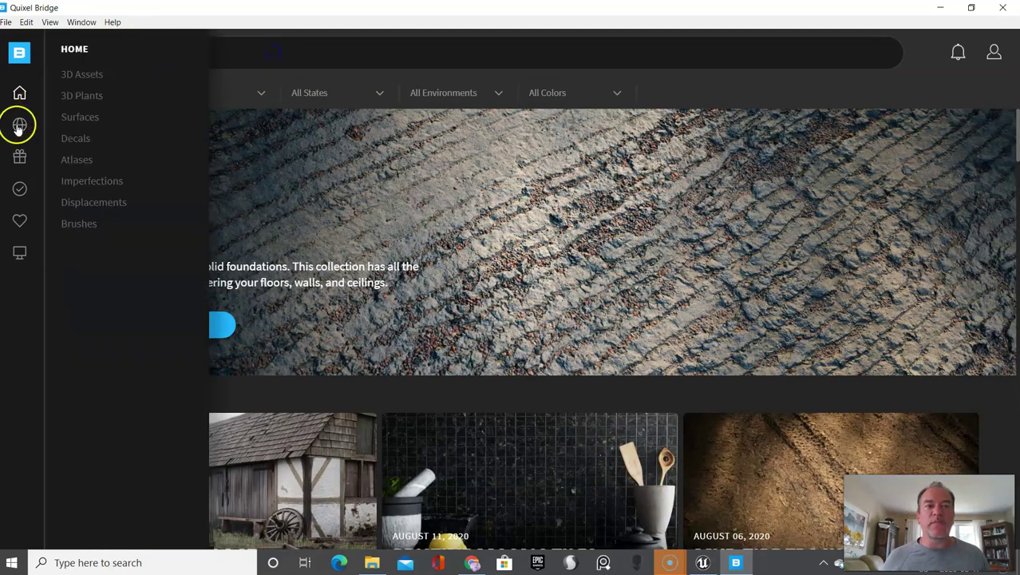
left_click(21, 158)
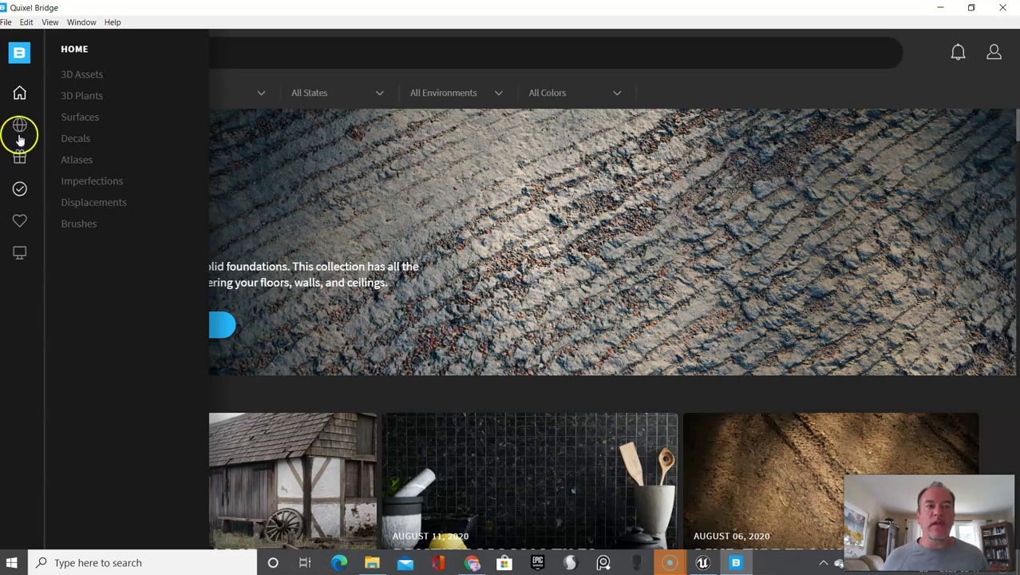
left_click(21, 125)
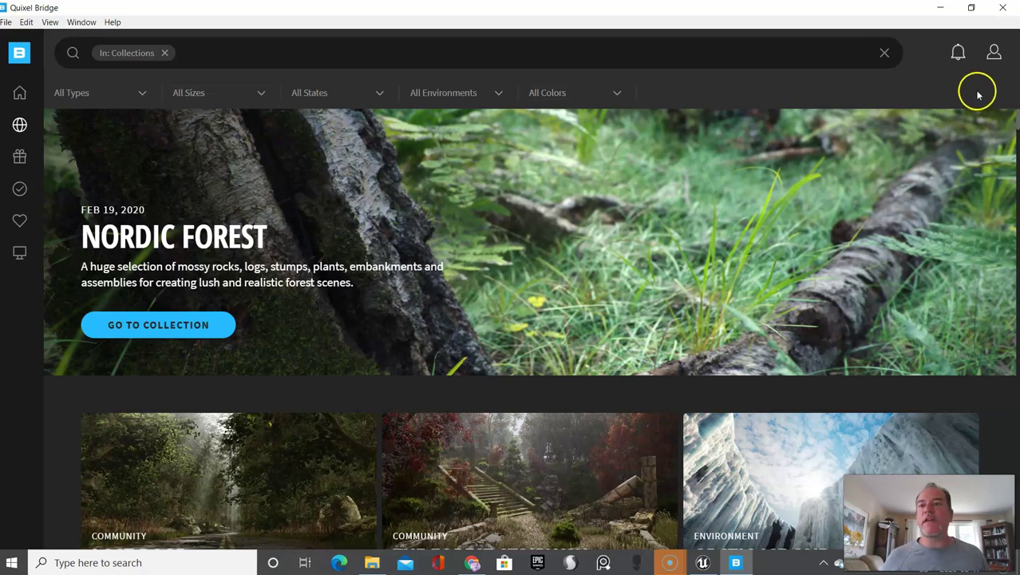
left_click(995, 55)
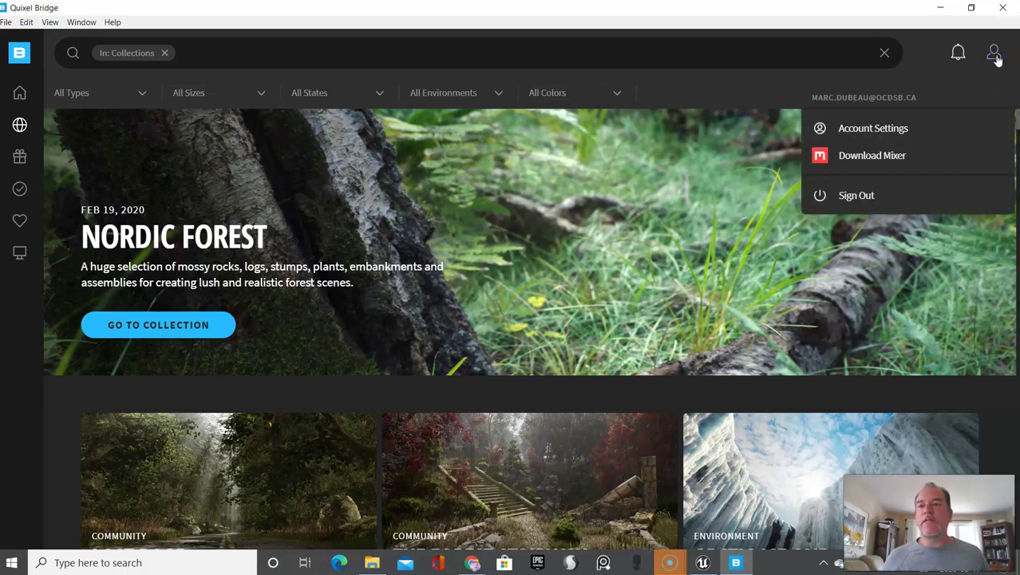